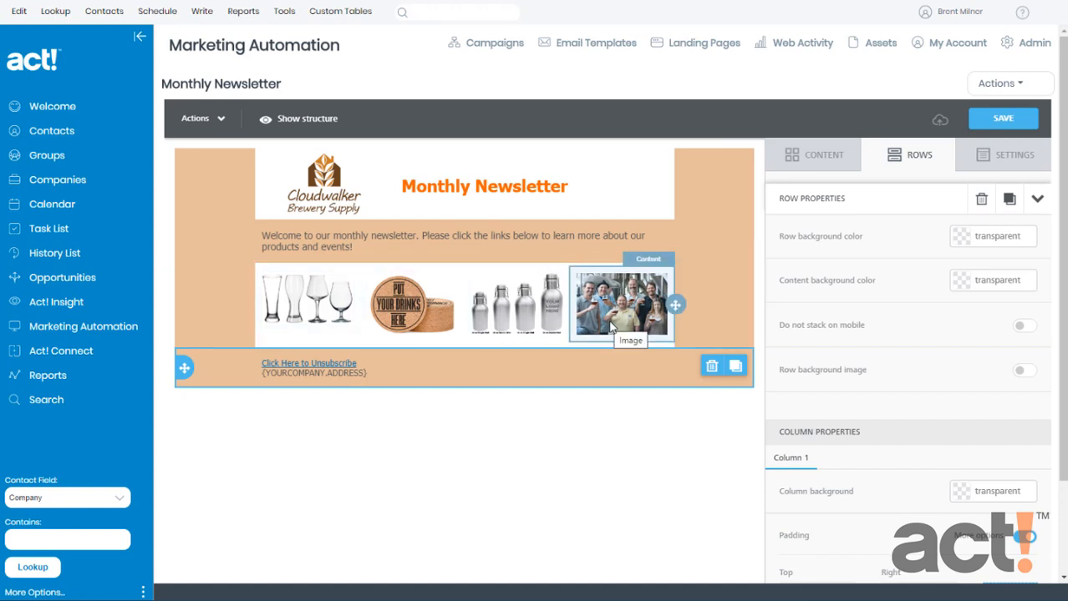
Step: Add a button beneath the glassware image in the newsletter and look through the link types offered in its properties
{"action": "left_click", "coordinate": [818, 164]}
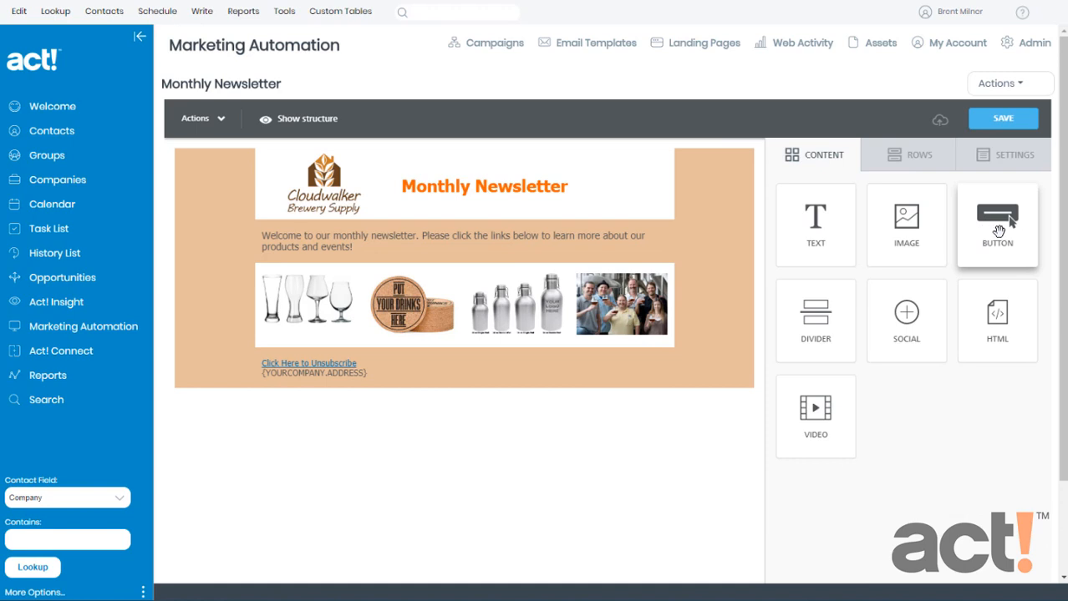
{"action": "left_click_drag", "start_coordinate": [999, 231], "coordinate": [306, 334]}
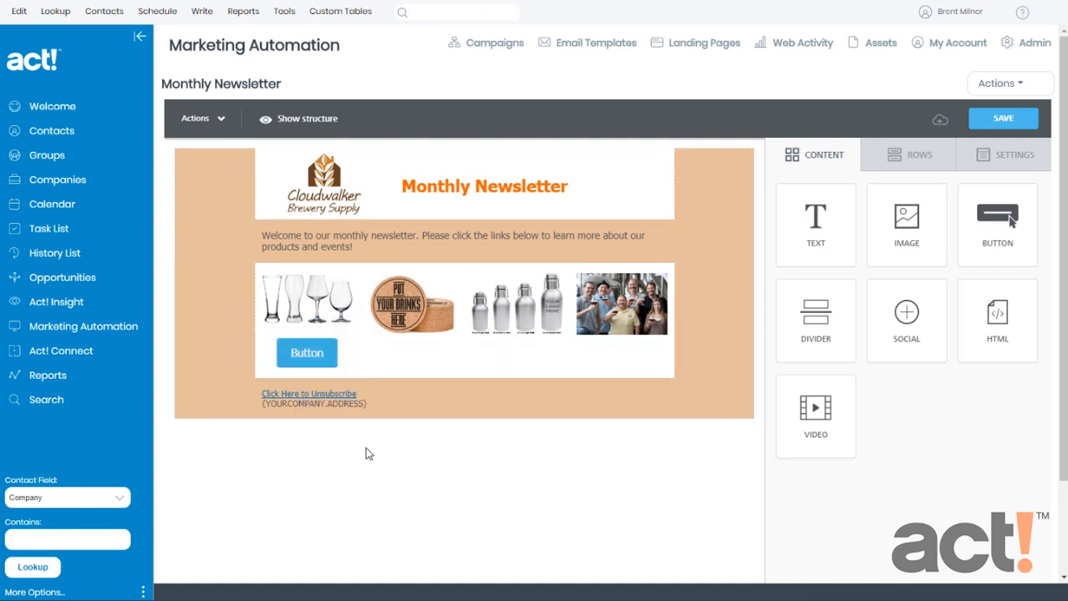
{"action": "left_click", "coordinate": [310, 353]}
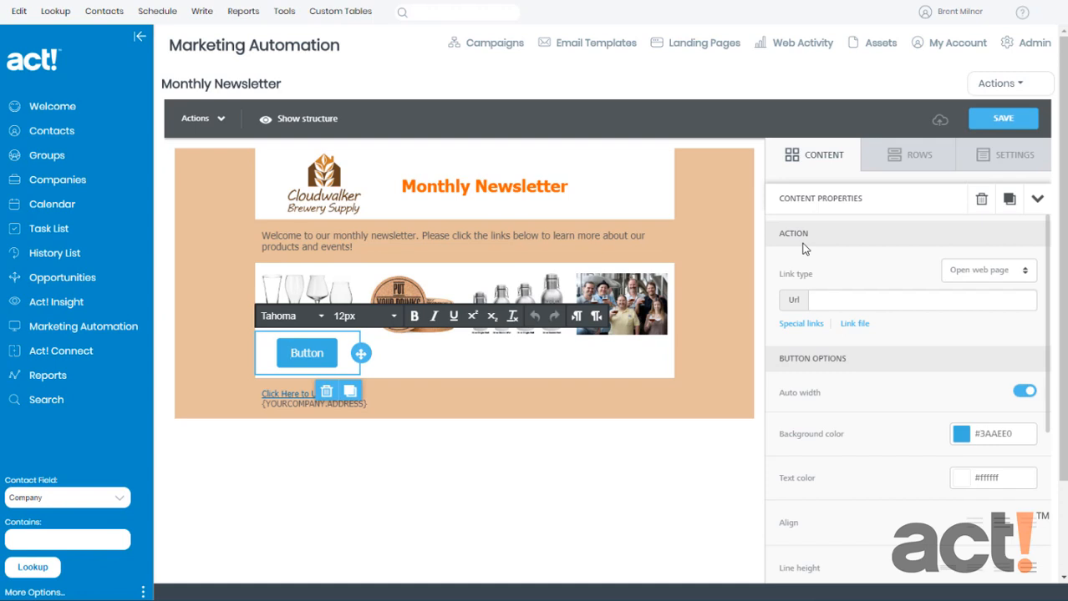
{"action": "left_click", "coordinate": [964, 275]}
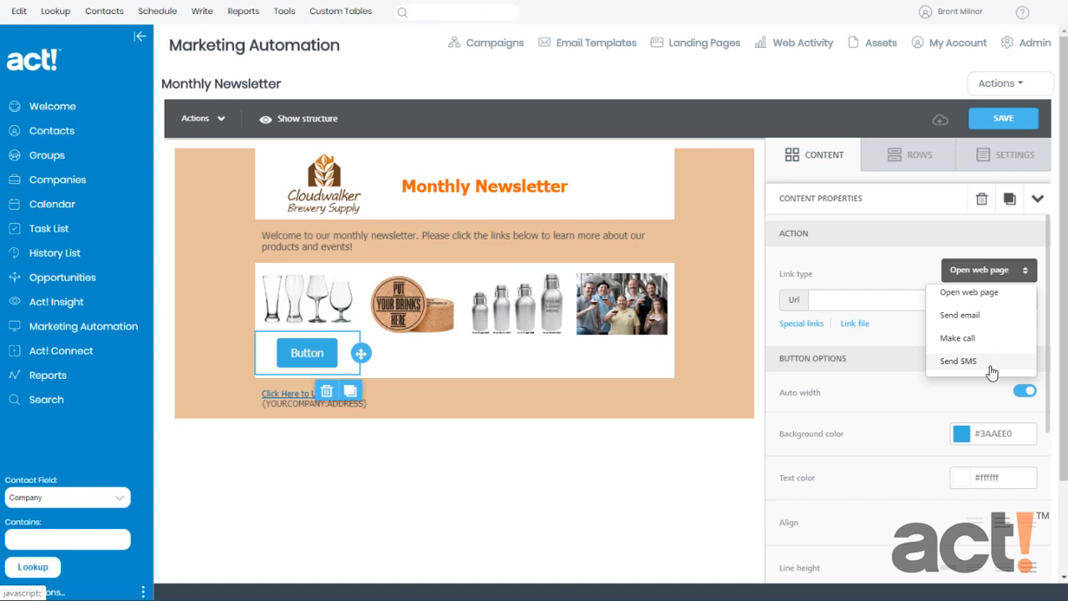
{"action": "left_click", "coordinate": [880, 282]}
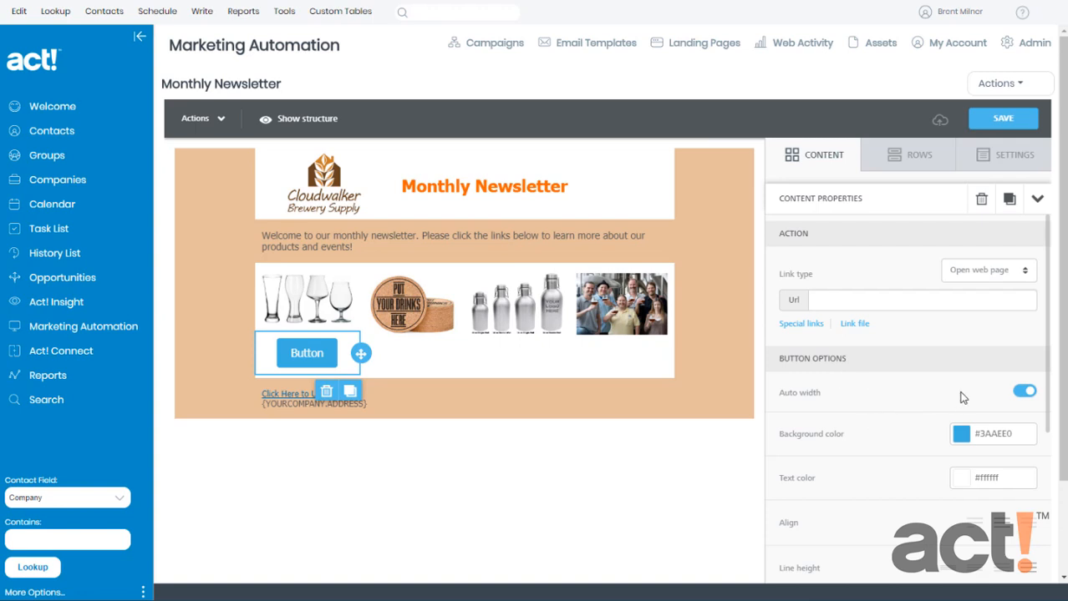
Step: Try a manual width of 80% for the button and switch it back to automatic width
{"action": "left_click", "coordinate": [1020, 394]}
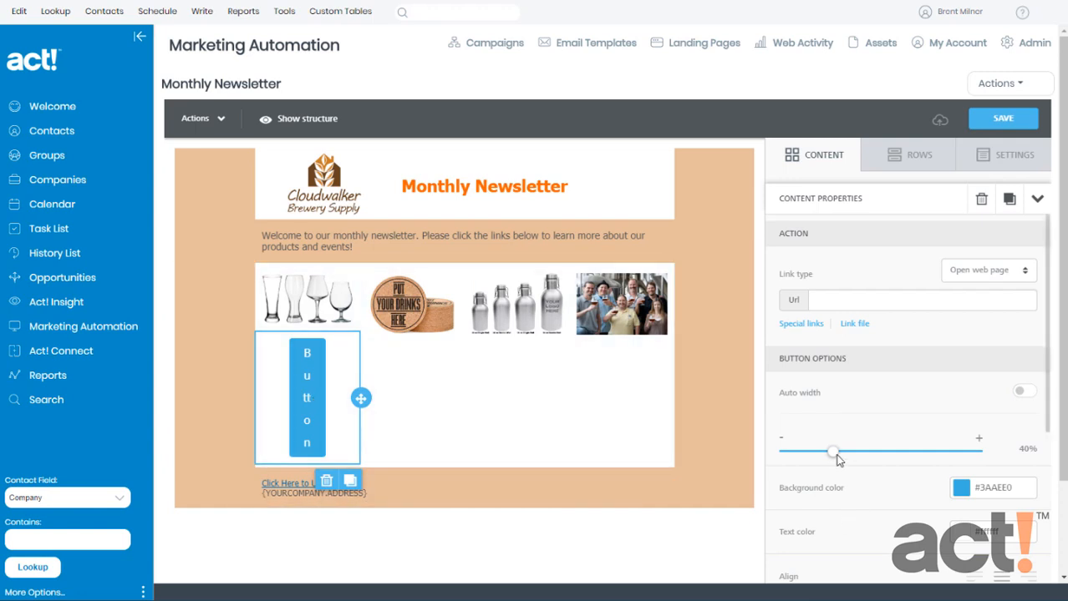
{"action": "left_click_drag", "start_coordinate": [837, 455], "coordinate": [926, 451]}
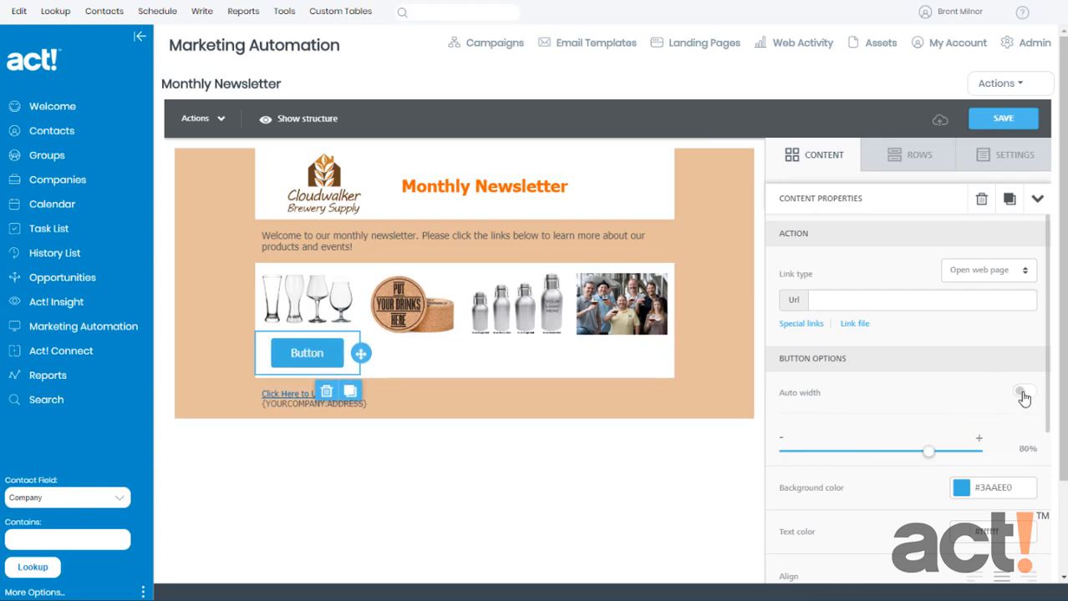
{"action": "left_click", "coordinate": [1022, 393]}
Step: Set the button's background color to the dark orange #D1741E
{"action": "left_click", "coordinate": [961, 435]}
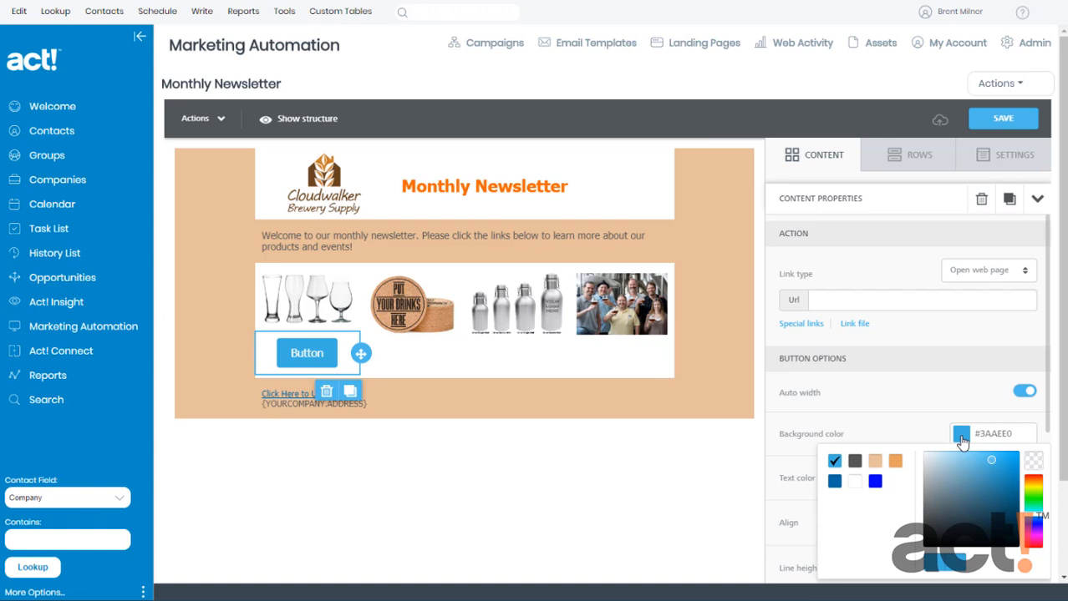
{"action": "left_click", "coordinate": [895, 461]}
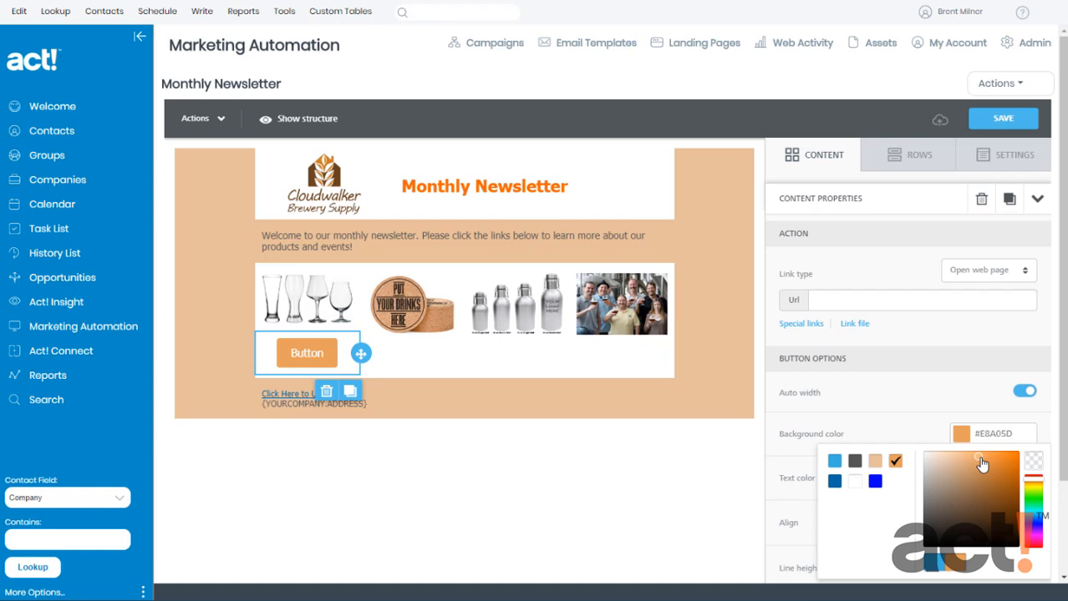
{"action": "left_click_drag", "start_coordinate": [982, 465], "coordinate": [1004, 468]}
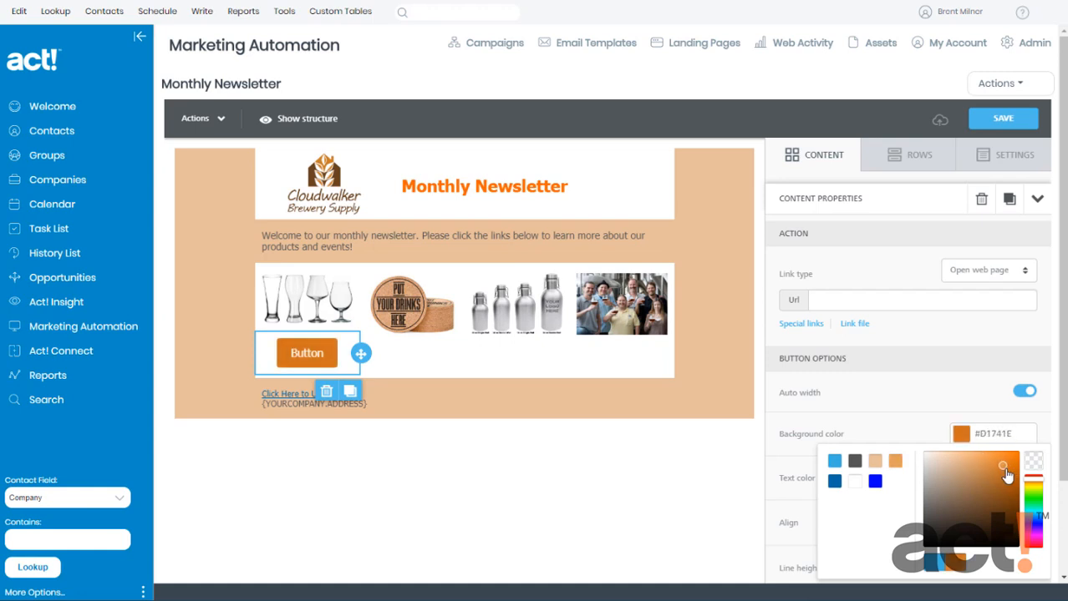
{"action": "left_click", "coordinate": [312, 356]}
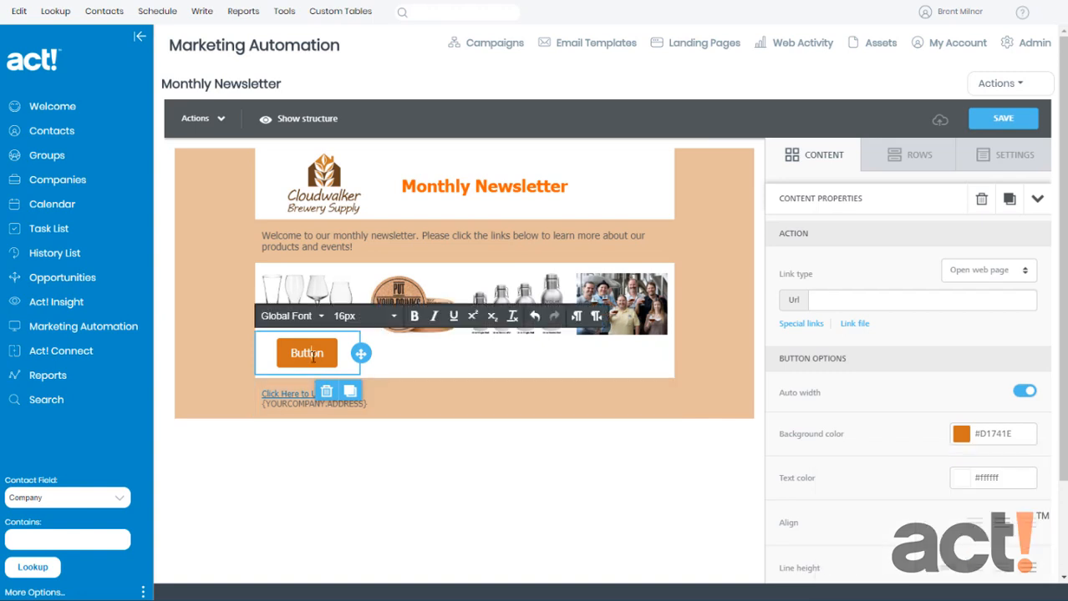
Step: Try blue #0000FF as the button's text color and return it to white #FFFFFF
{"action": "left_click", "coordinate": [963, 482]}
{"action": "left_click", "coordinate": [874, 525]}
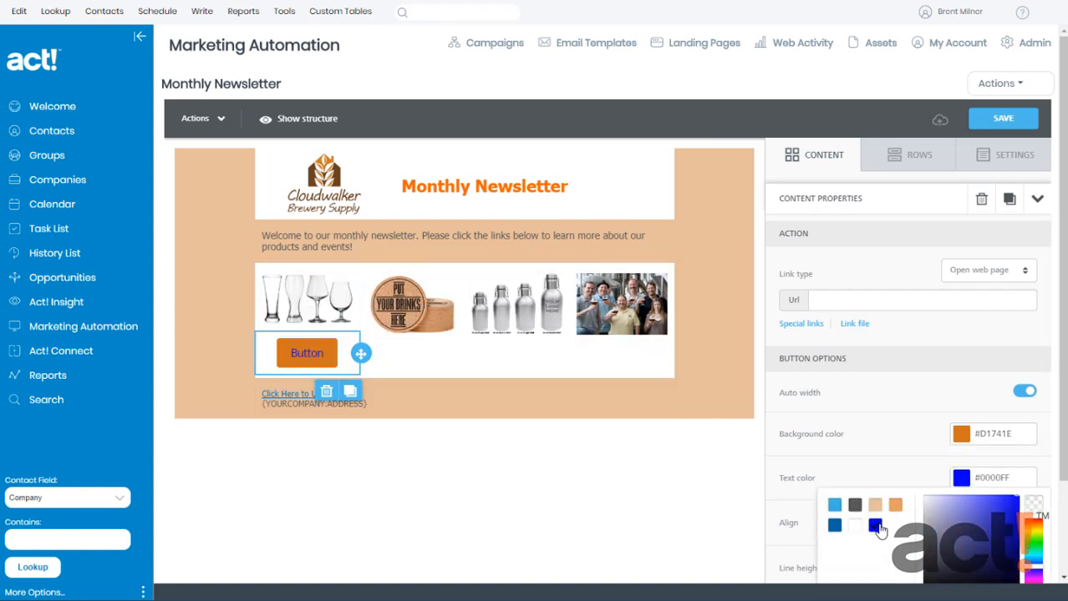
{"action": "left_click", "coordinate": [854, 526]}
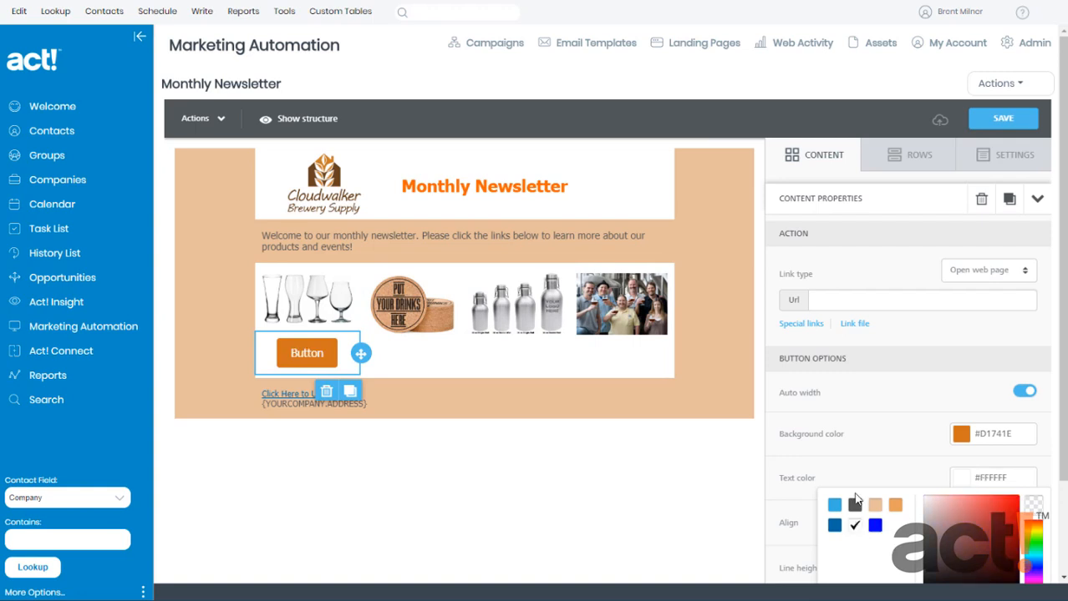
Step: Try the left and right alignments for the button and return it to centered
{"action": "scroll", "coordinate": [858, 438], "scroll_direction": "down", "scroll_amount": 5}
{"action": "scroll", "coordinate": [856, 401], "scroll_direction": "up", "scroll_amount": 3}
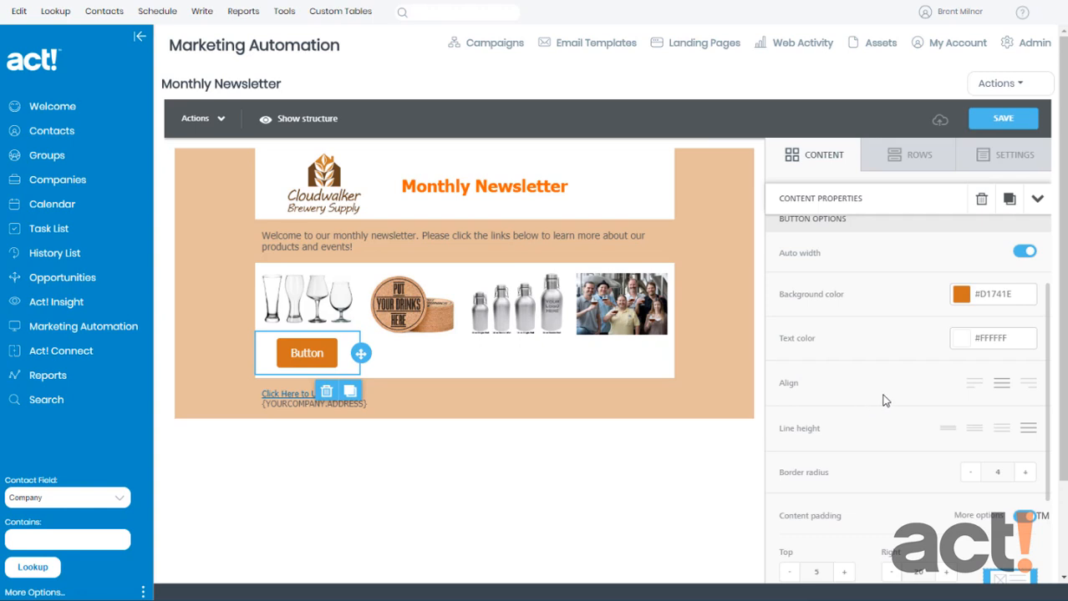
{"action": "left_click", "coordinate": [973, 385]}
{"action": "left_click", "coordinate": [999, 386]}
{"action": "left_click", "coordinate": [1023, 388]}
{"action": "left_click", "coordinate": [1005, 390]}
Step: Increase the button's border radius to 8
{"action": "left_click", "coordinate": [1025, 473]}
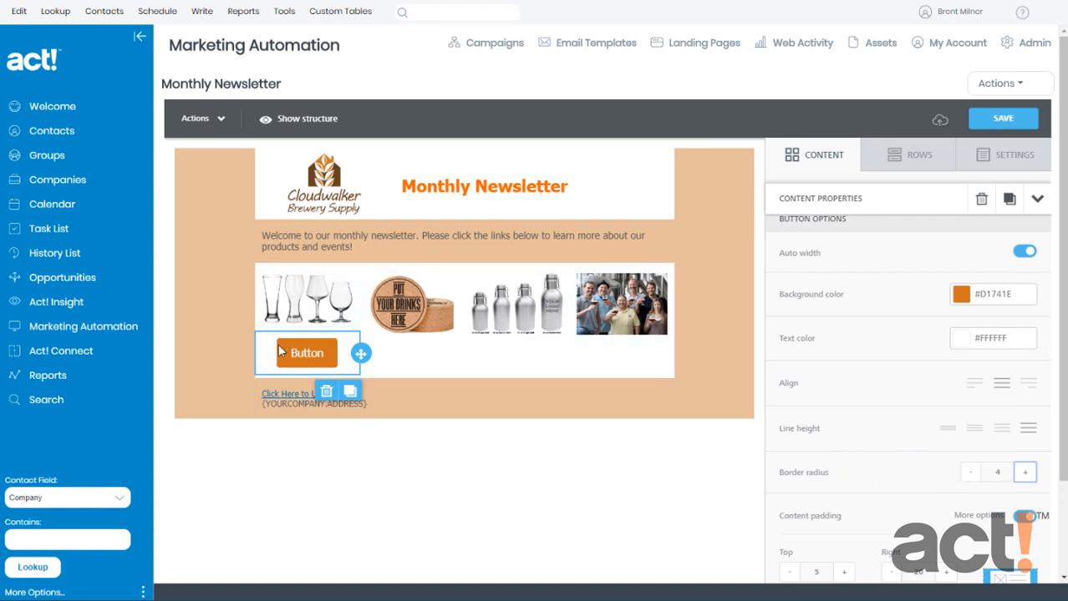
{"action": "left_click", "coordinate": [1025, 473]}
{"action": "left_click", "coordinate": [1024, 473]}
{"action": "left_click", "coordinate": [1025, 474]}
{"action": "left_click", "coordinate": [1025, 474]}
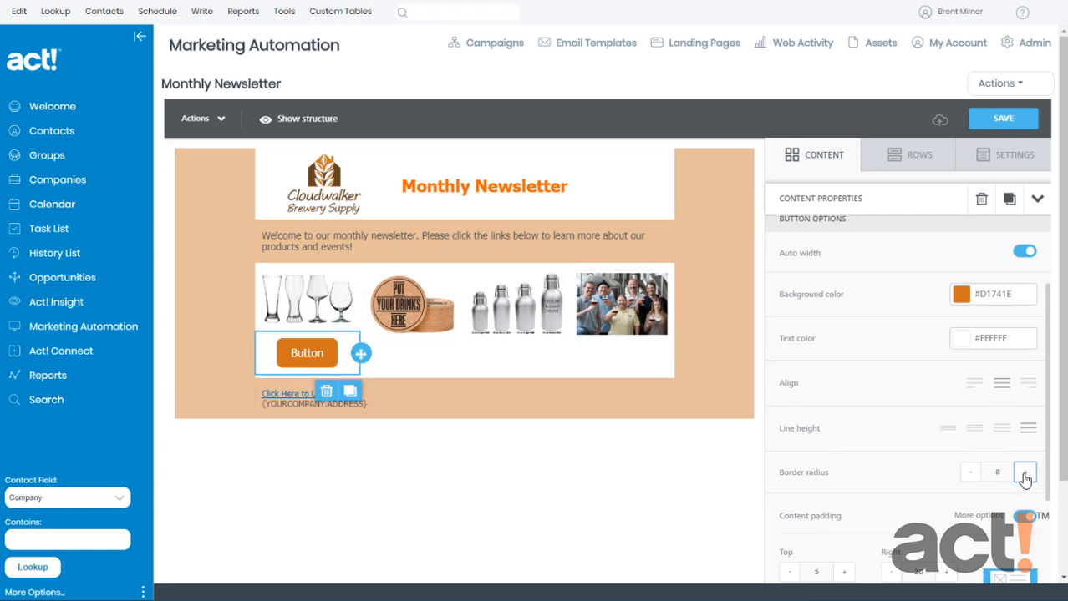
Step: Try a uniform content padding of 5 on all sides, and return to individual padding with right and left at 20
{"action": "scroll", "coordinate": [922, 518], "scroll_direction": "down", "scroll_amount": 3}
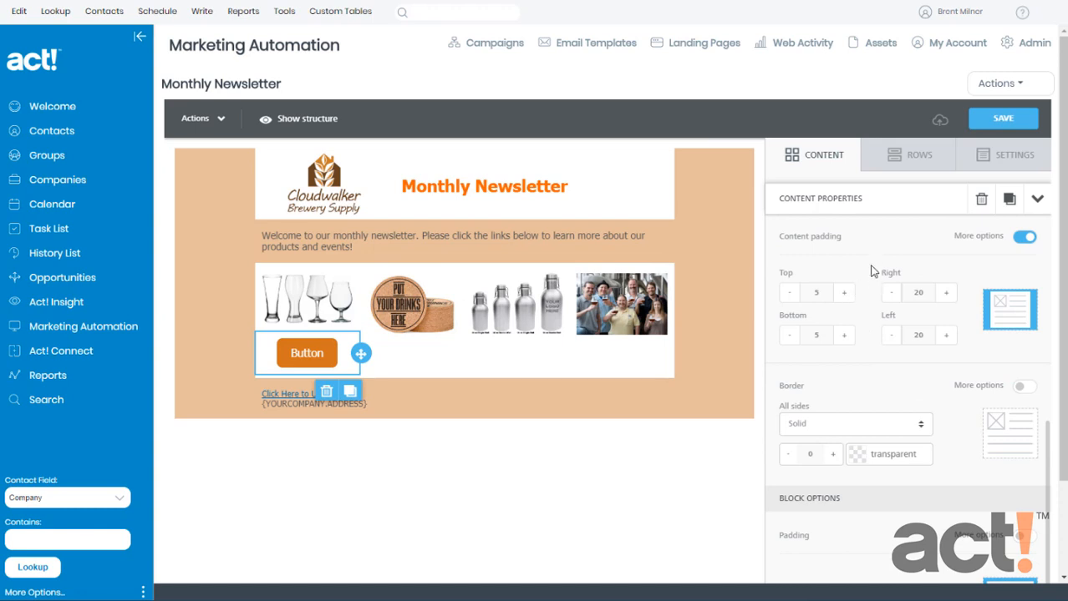
{"action": "left_click", "coordinate": [1028, 237]}
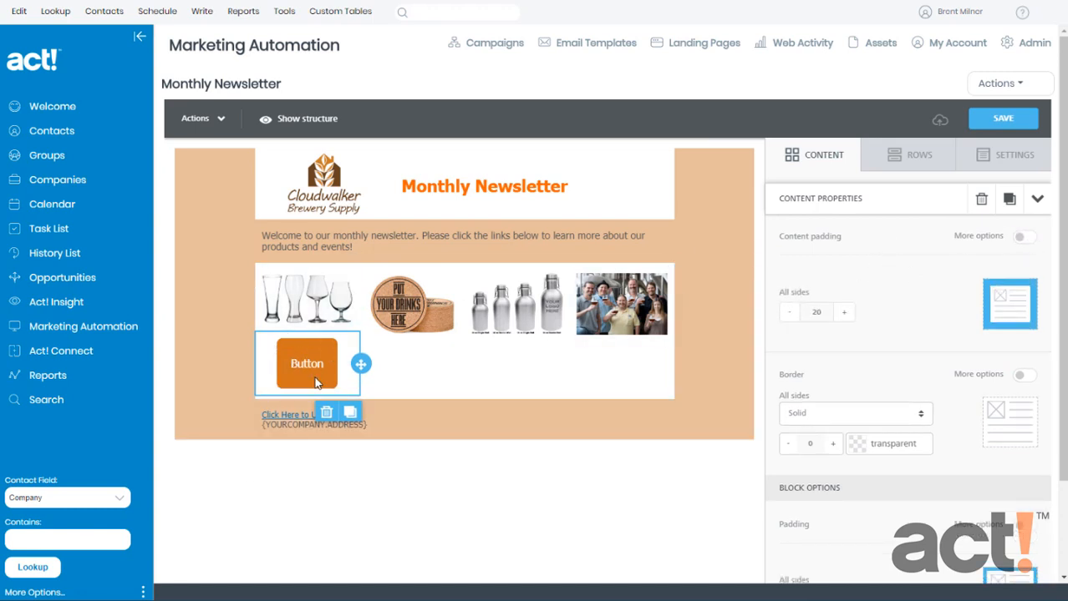
{"action": "left_click", "coordinate": [788, 312]}
{"action": "left_click", "coordinate": [789, 314]}
{"action": "left_click", "coordinate": [791, 318]}
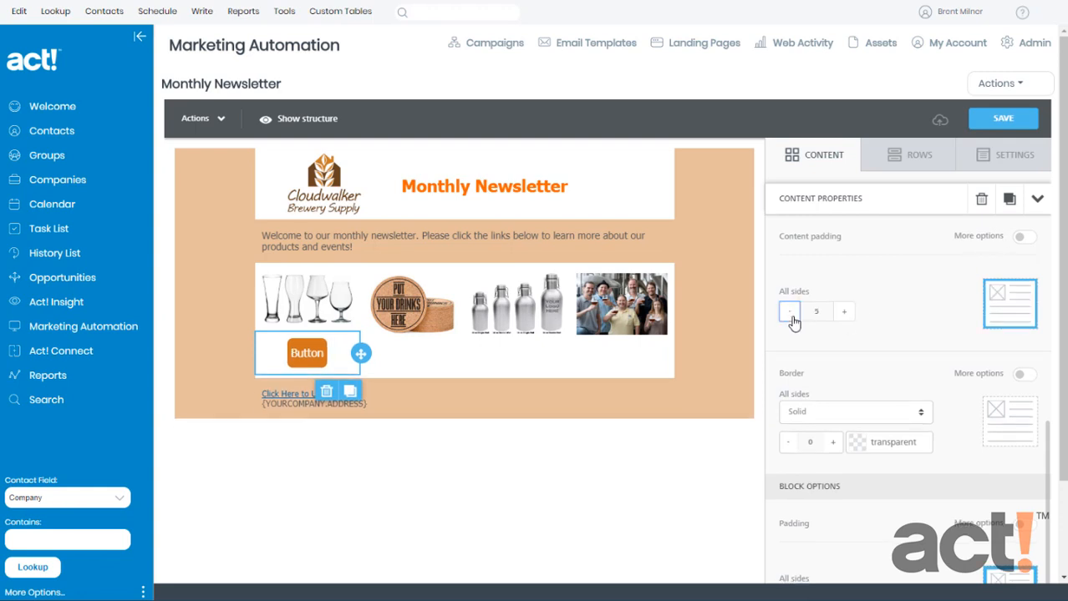
{"action": "left_click", "coordinate": [1020, 237]}
{"action": "left_click", "coordinate": [946, 293]}
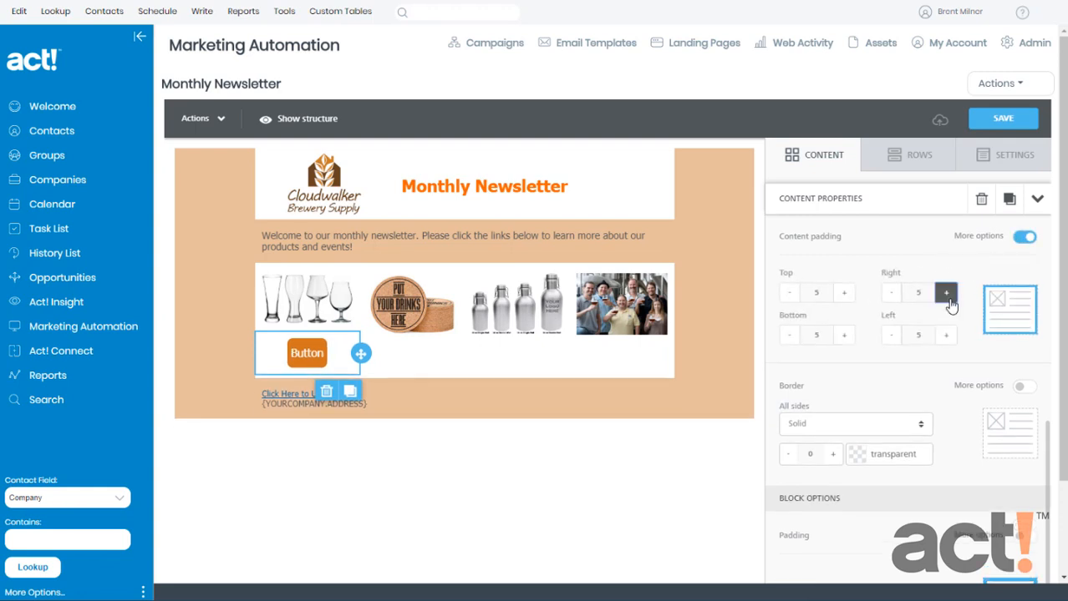
{"action": "left_click", "coordinate": [946, 293]}
{"action": "left_click", "coordinate": [946, 293]}
{"action": "left_click", "coordinate": [946, 335]}
{"action": "left_click", "coordinate": [945, 335]}
{"action": "left_click", "coordinate": [945, 335]}
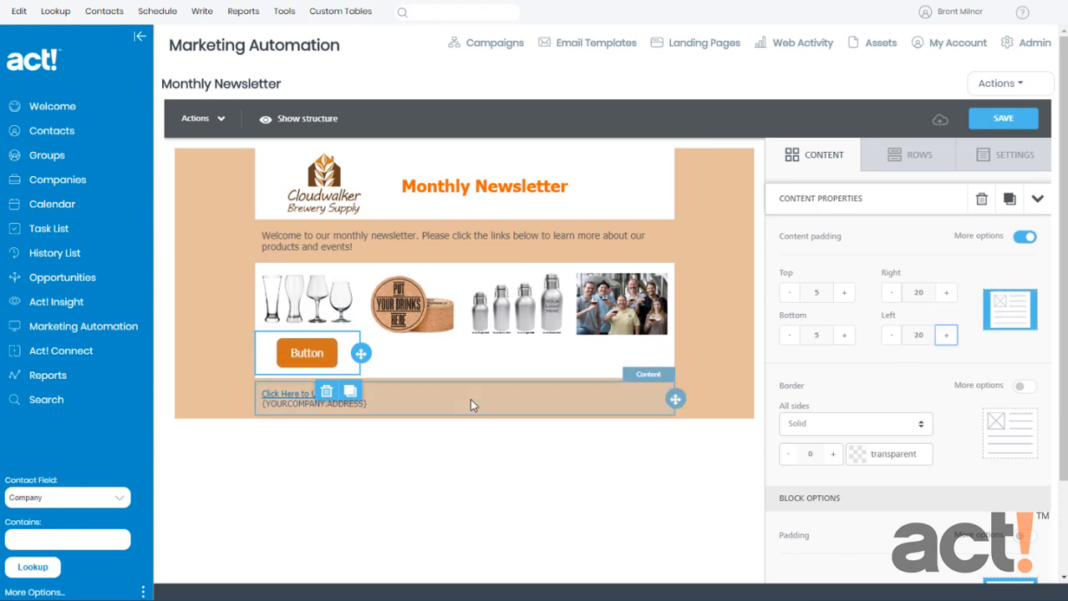
Step: Set the button's top and bottom content padding to 0
{"action": "left_click", "coordinate": [789, 293]}
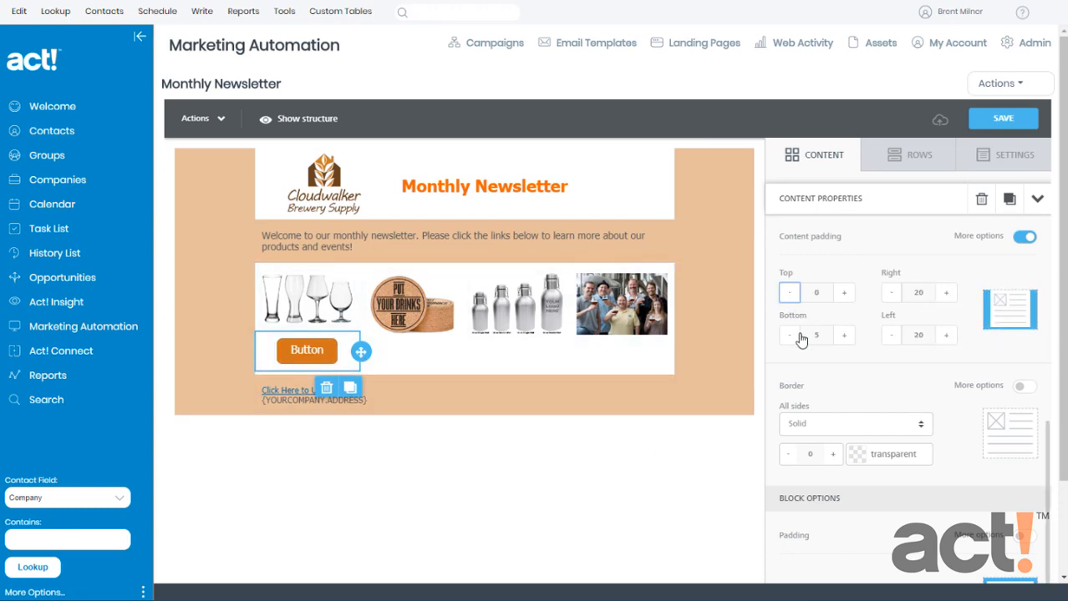
{"action": "left_click", "coordinate": [788, 335]}
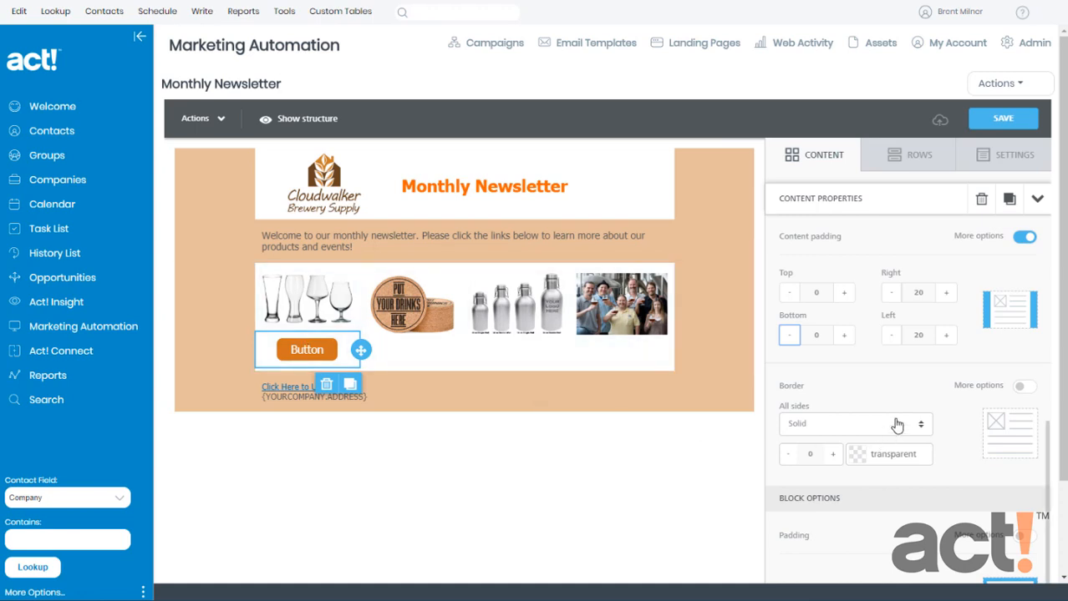
{"action": "scroll", "coordinate": [897, 426], "scroll_direction": "down", "scroll_amount": 3}
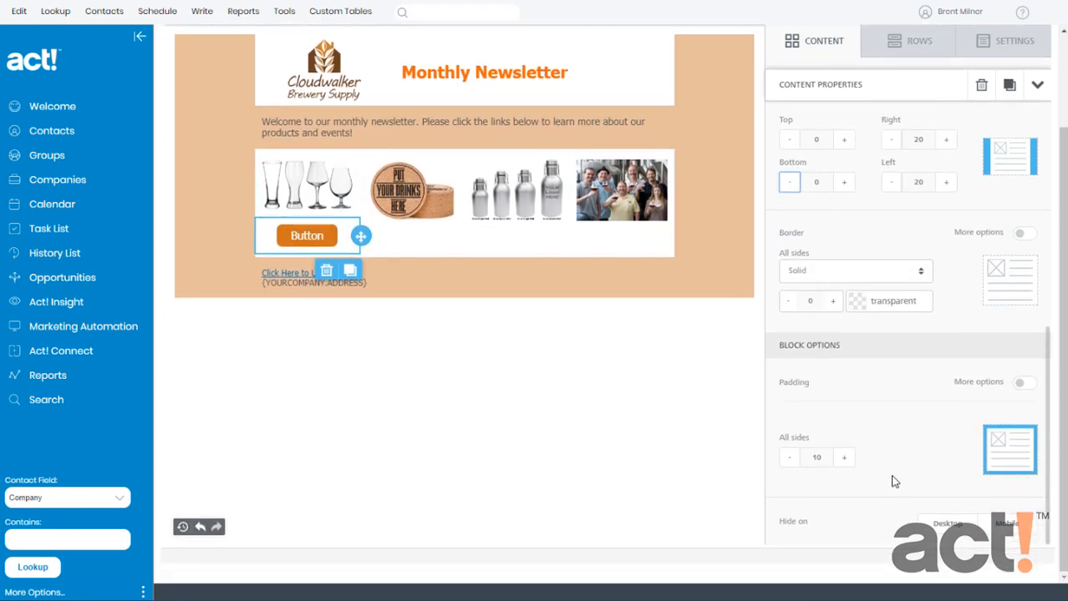
Step: Change the button's label to "Glassware" and save the newsletter template
{"action": "left_click", "coordinate": [309, 236]}
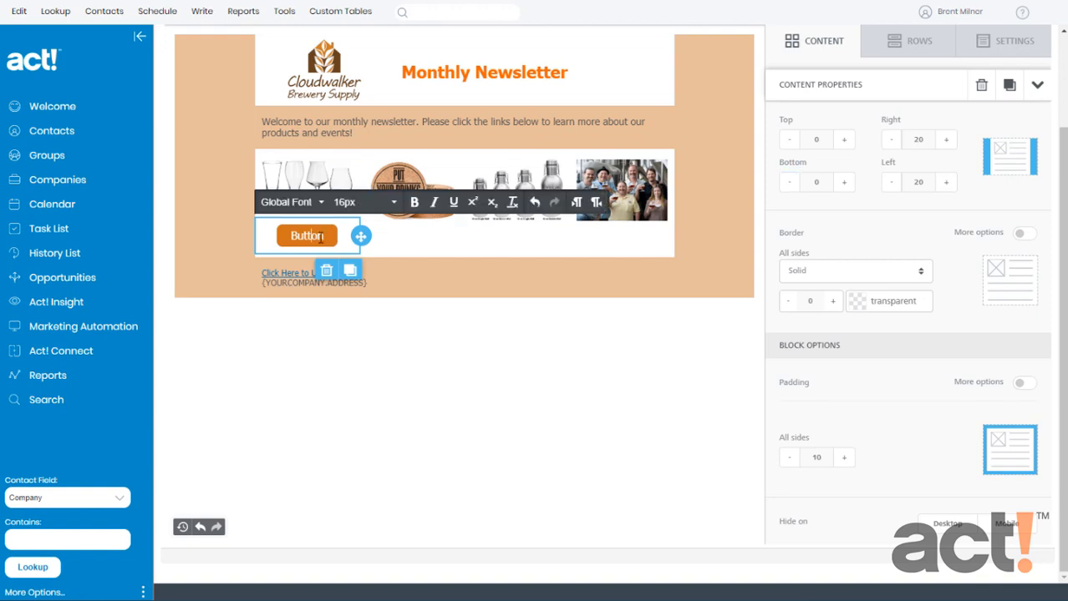
{"action": "left_click_drag", "start_coordinate": [326, 238], "coordinate": [290, 241]}
{"action": "type", "text": "Glassware"}
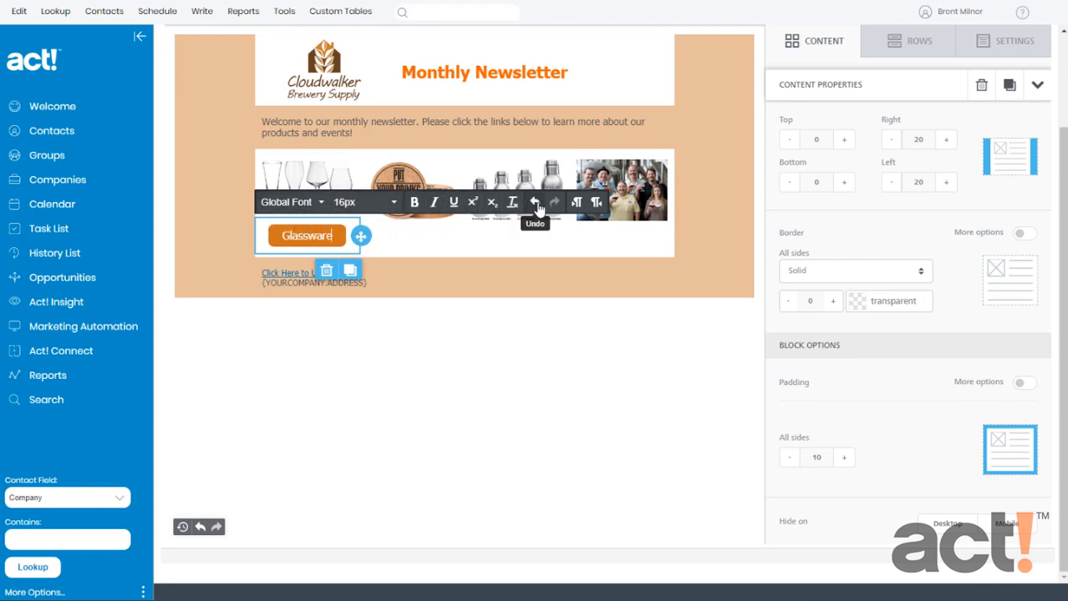
{"action": "left_click", "coordinate": [572, 351]}
{"action": "scroll", "coordinate": [843, 245], "scroll_direction": "up", "scroll_amount": 3}
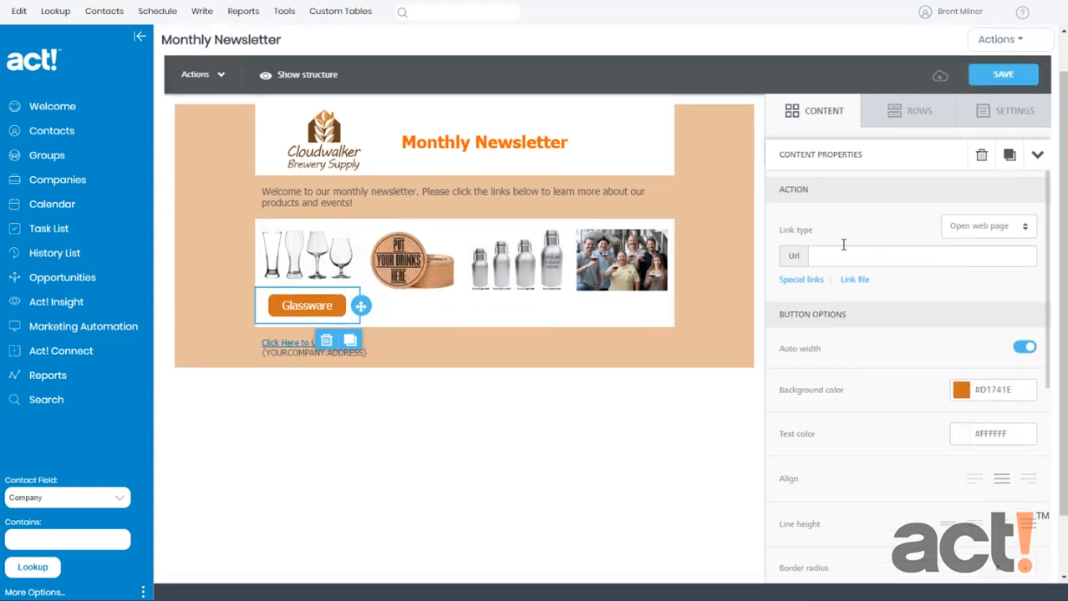
{"action": "left_click", "coordinate": [1006, 74]}
Step: Make three copies of the Glassware button and place one beneath each of the other three images
{"action": "left_click", "coordinate": [350, 343]}
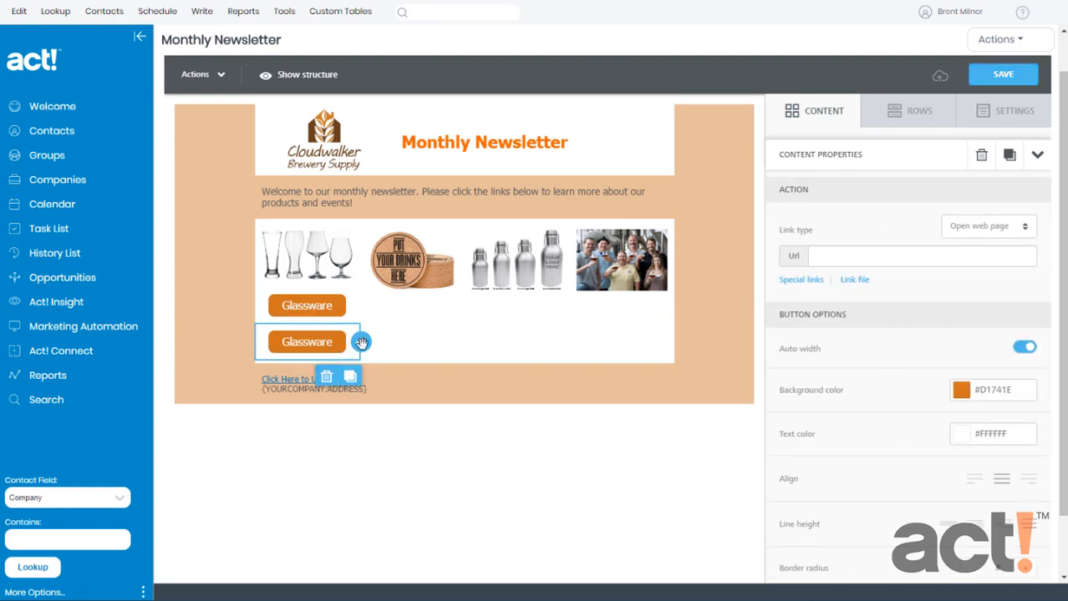
{"action": "left_click_drag", "start_coordinate": [361, 341], "coordinate": [415, 311]}
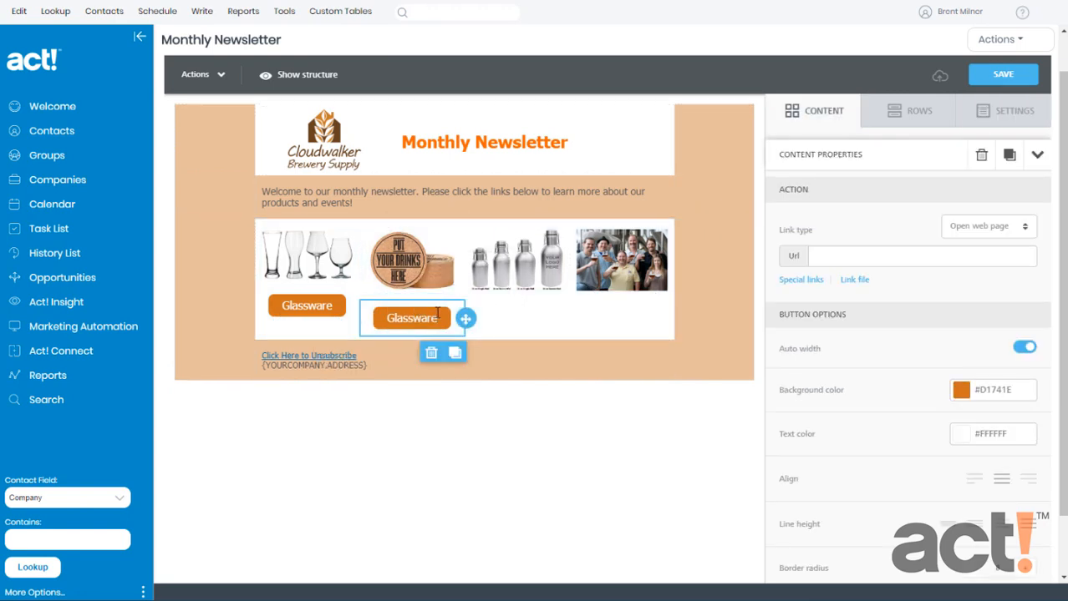
{"action": "left_click", "coordinate": [455, 352]}
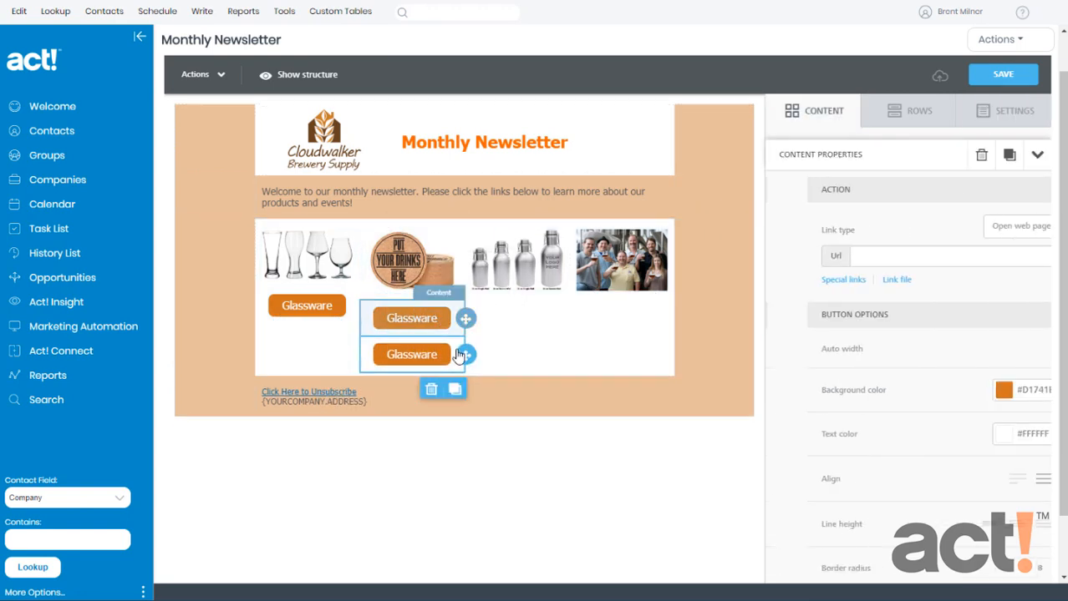
{"action": "left_click", "coordinate": [454, 389]}
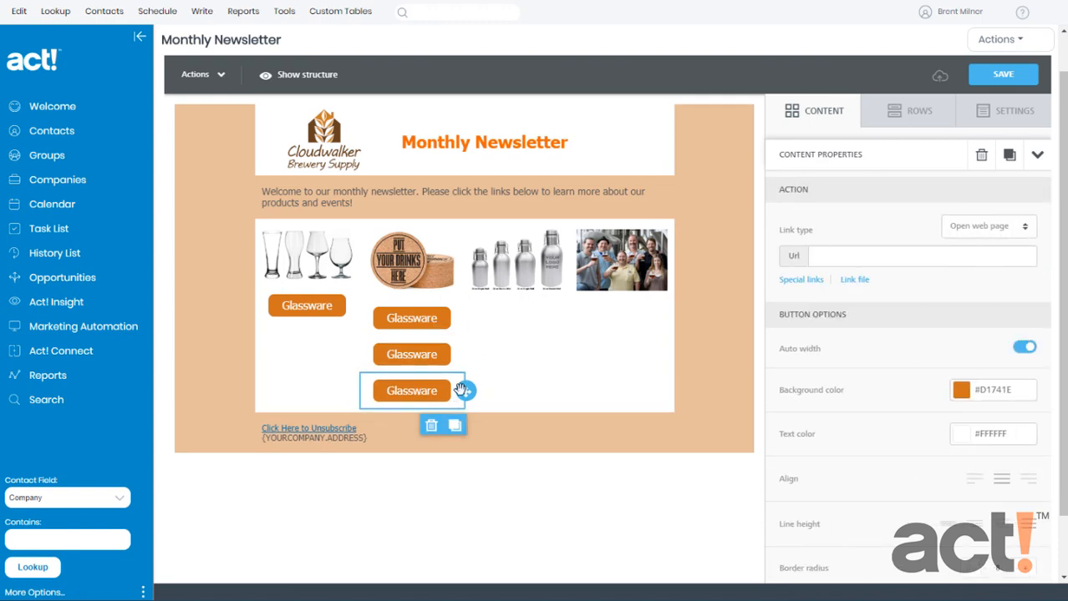
{"action": "left_click_drag", "start_coordinate": [466, 391], "coordinate": [576, 347]}
{"action": "left_click_drag", "start_coordinate": [467, 351], "coordinate": [518, 304]}
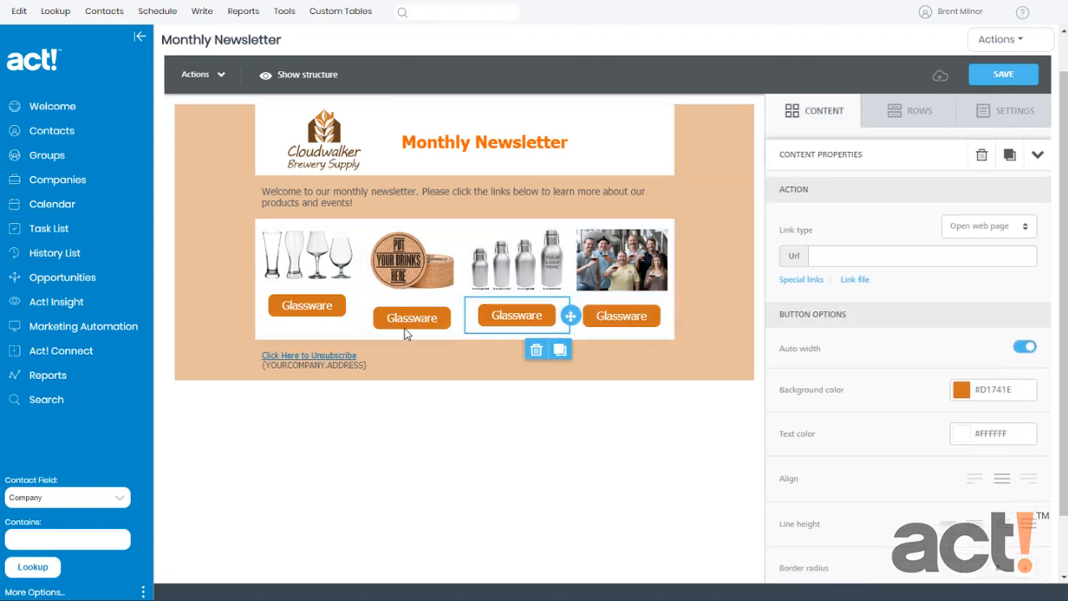
Step: Relabel the copied buttons "Coasters" under the coaster image, "Steelware" under the steel bottles and "Events" under the group photo
{"action": "left_click", "coordinate": [416, 322]}
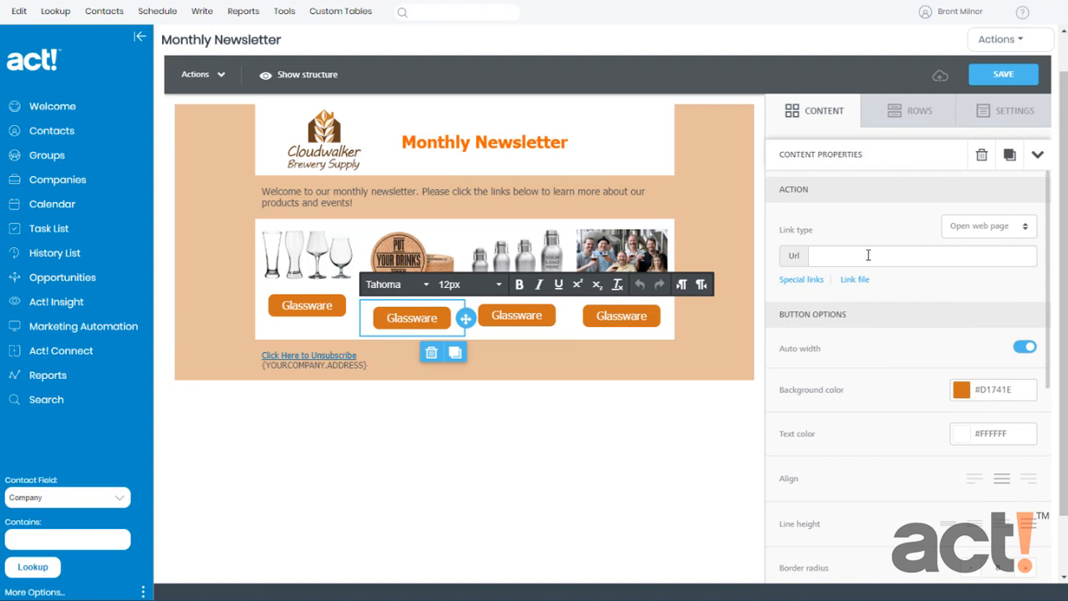
{"action": "double_click", "coordinate": [418, 318]}
{"action": "type", "text": "Coasters"}
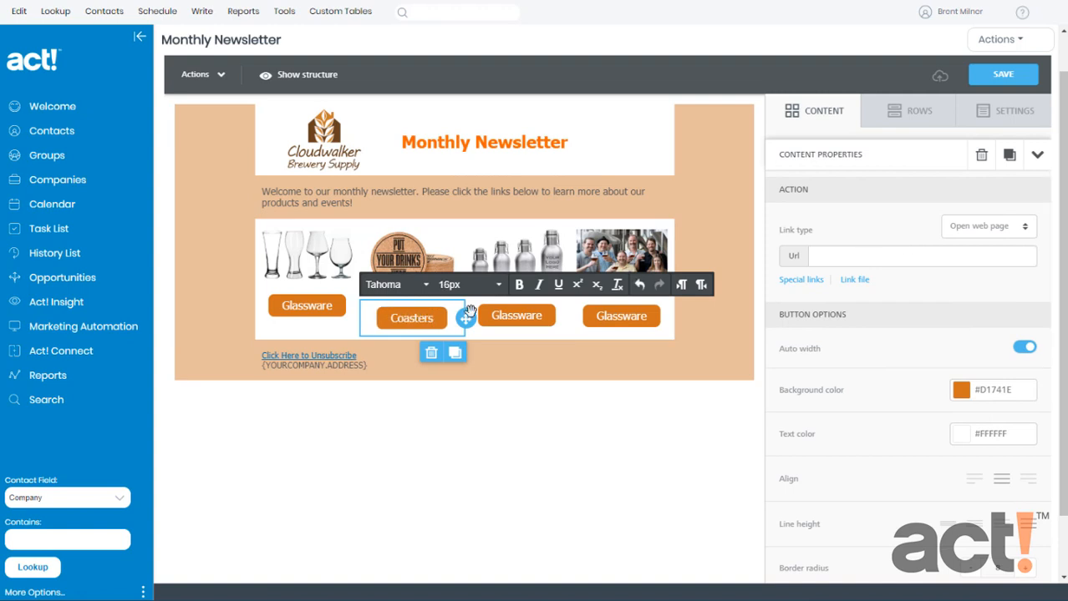
{"action": "double_click", "coordinate": [517, 316]}
{"action": "type", "text": "Steelware"}
{"action": "double_click", "coordinate": [621, 316]}
{"action": "type", "text": "Events"}
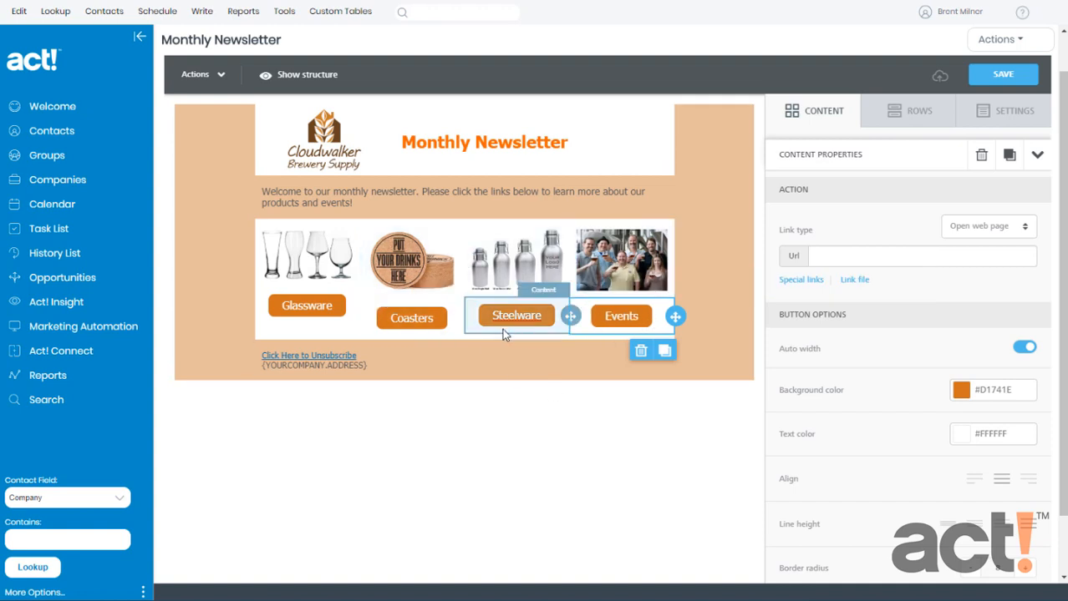
Step: Set the Glassware button's top block padding to 30 using individual side padding, leaving the other sides at 10
{"action": "left_click", "coordinate": [323, 316]}
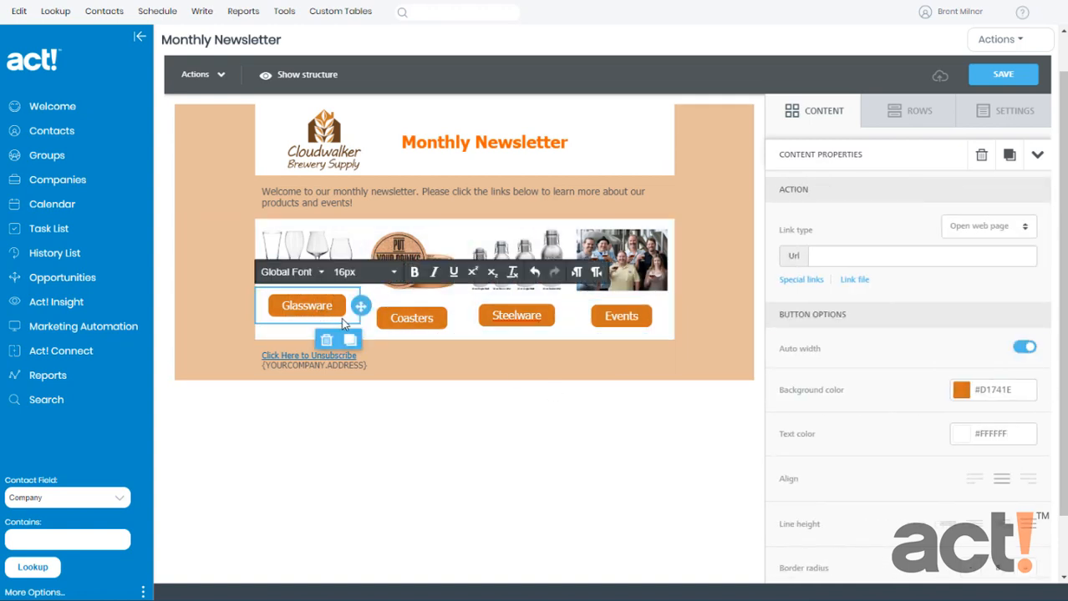
{"action": "scroll", "coordinate": [846, 458], "scroll_direction": "down", "scroll_amount": 5}
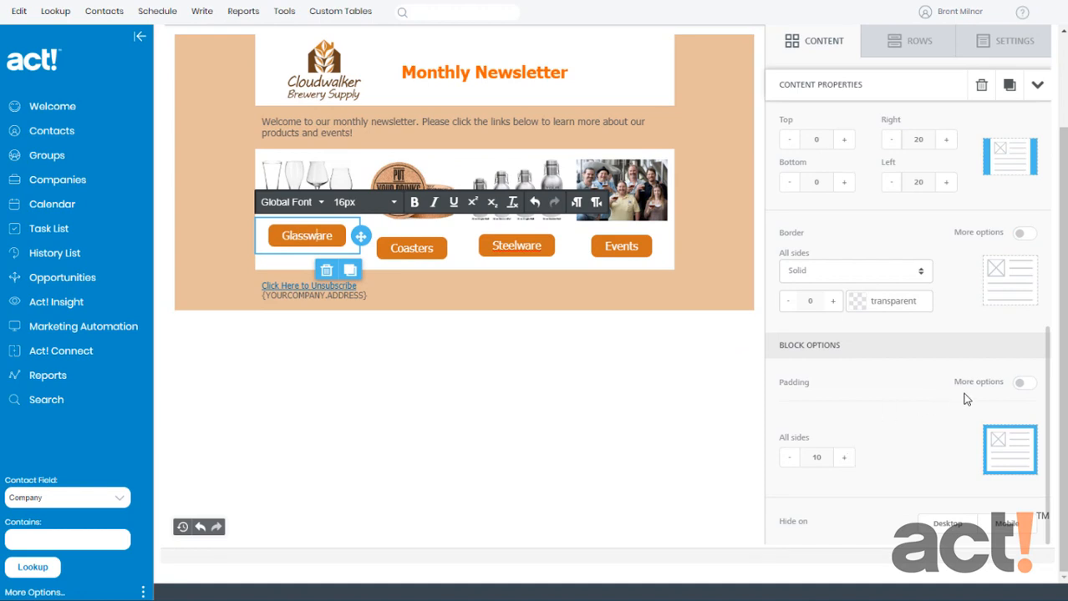
{"action": "left_click", "coordinate": [1021, 383]}
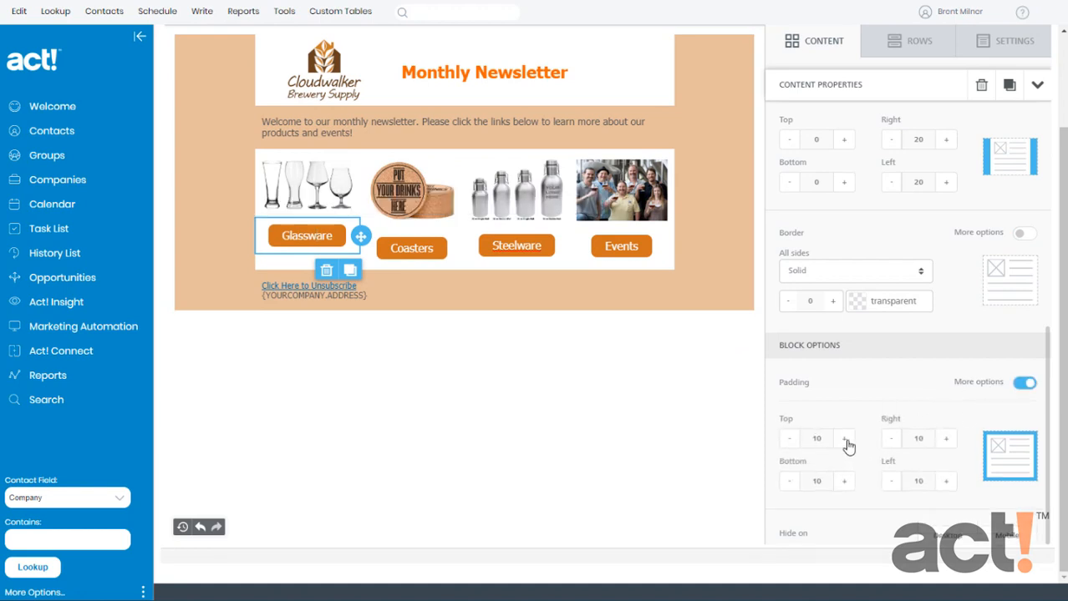
{"action": "left_click", "coordinate": [846, 441]}
{"action": "left_click", "coordinate": [846, 441]}
{"action": "left_click", "coordinate": [846, 441]}
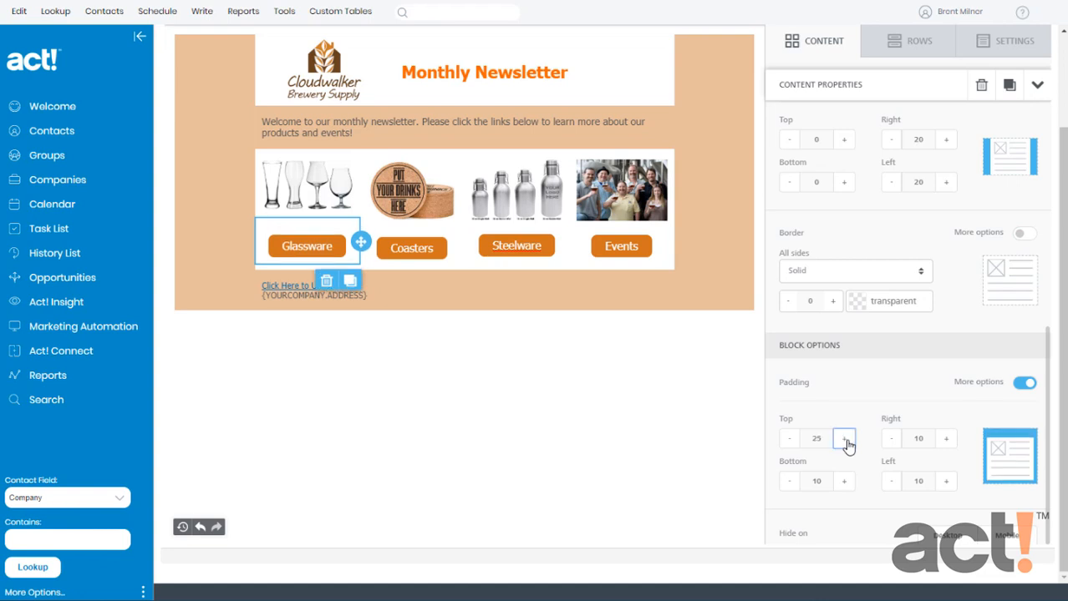
{"action": "left_click", "coordinate": [845, 441]}
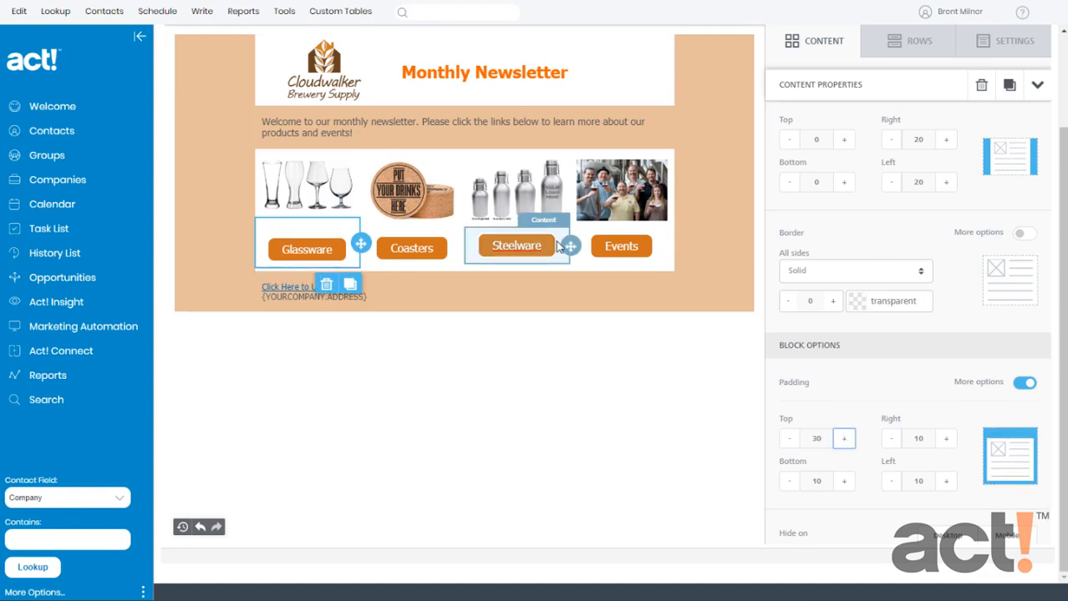
{"action": "left_click", "coordinate": [475, 308]}
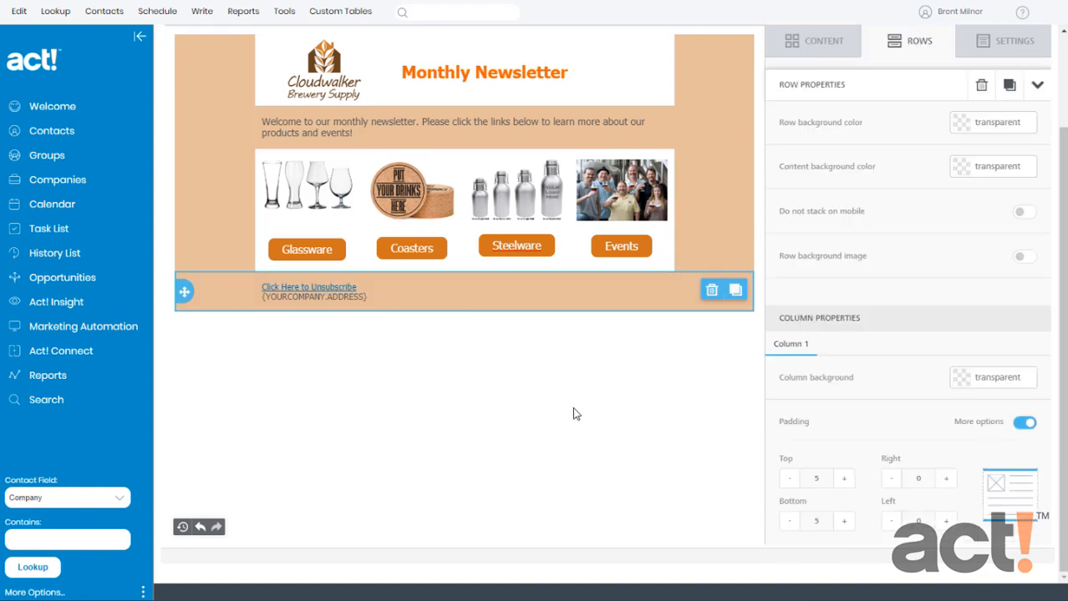